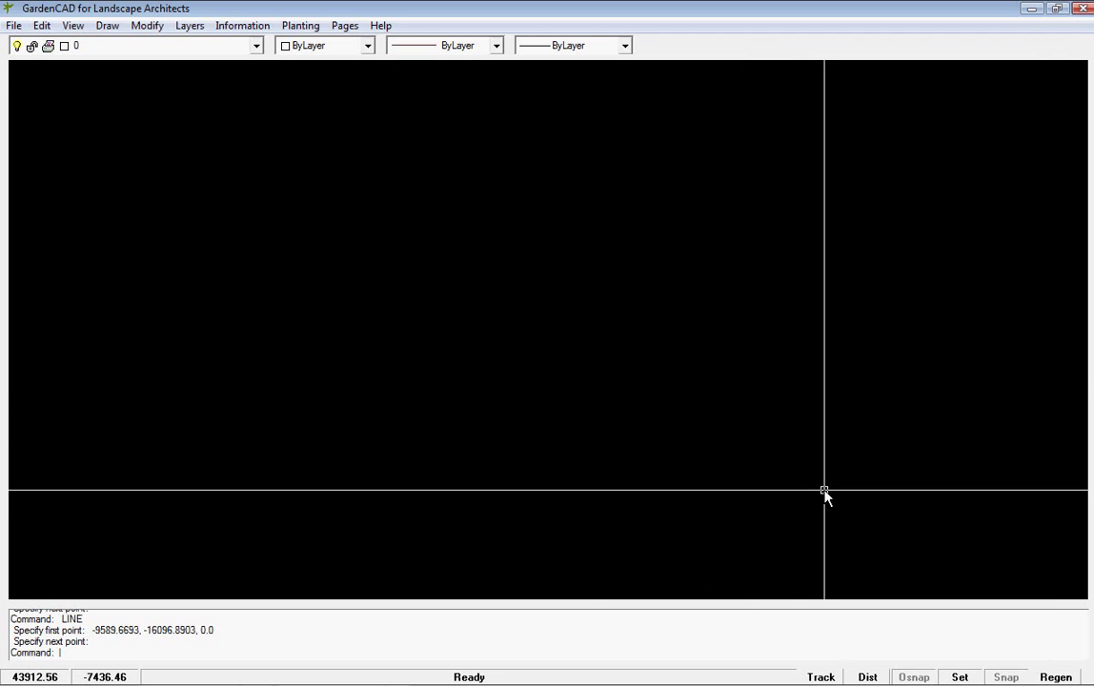
# Step: Start a line at the first boundary corner and draw a 25000-unit horizontal bottom edge
pyautogui.click(108, 26)
pyautogui.click(128, 64)
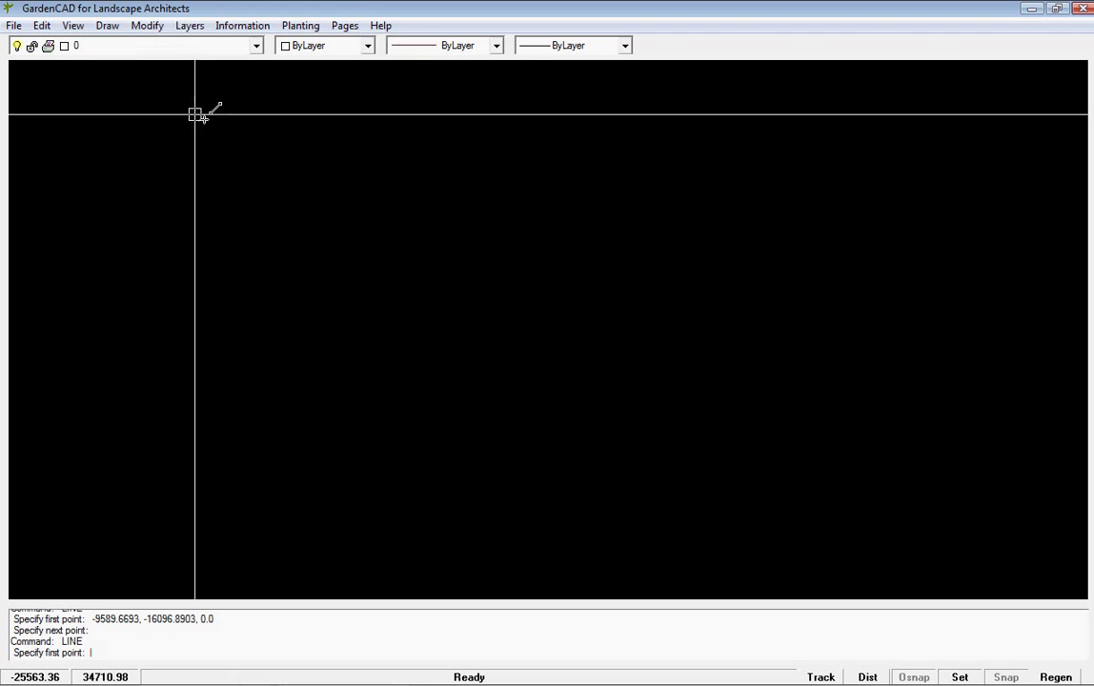
pyautogui.click(359, 489)
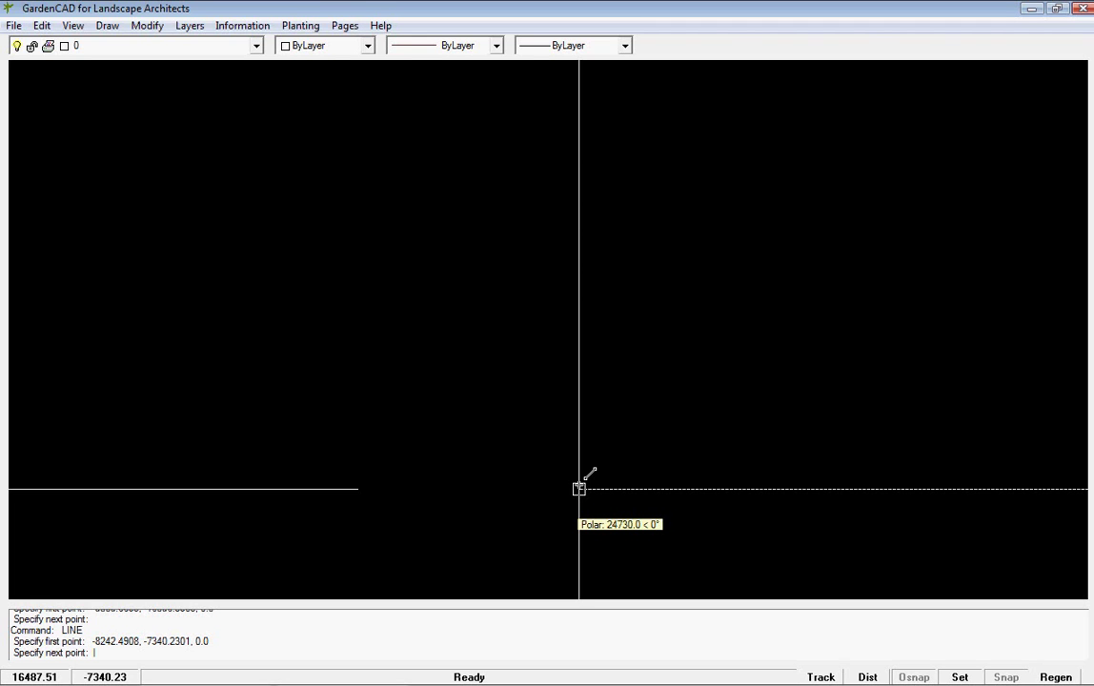
pyautogui.write('25000')
pyautogui.press('Return')
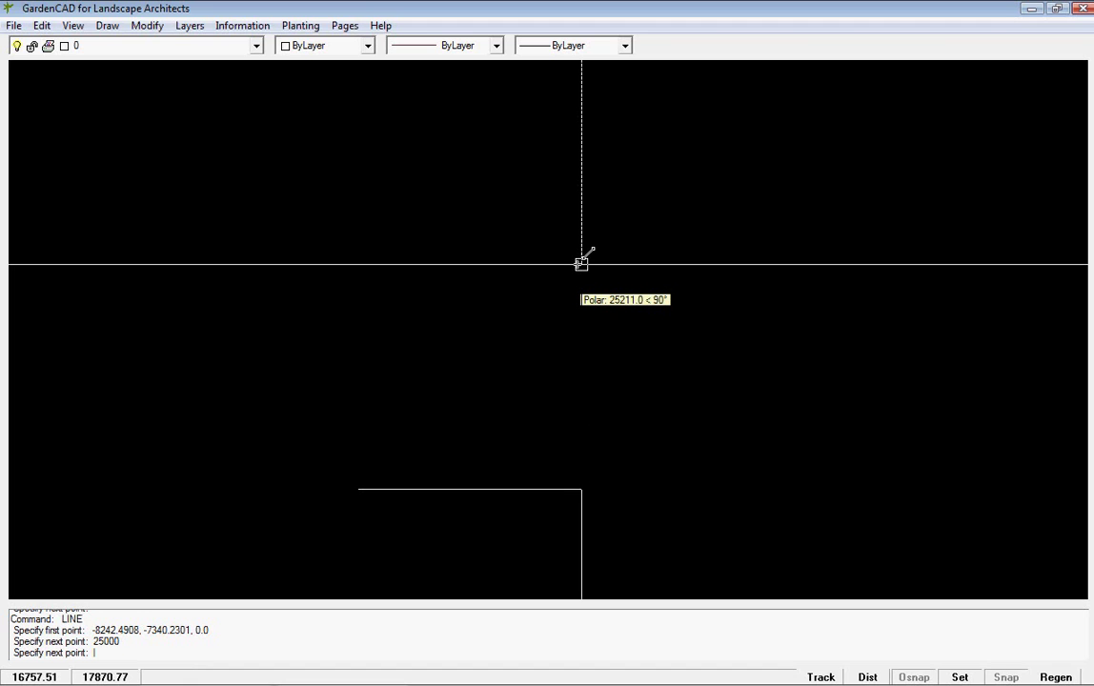
# Step: Draw the 35000 right side, 25000 top and 35000 left side, then end the line
pyautogui.write('35000')
pyautogui.press('Return')
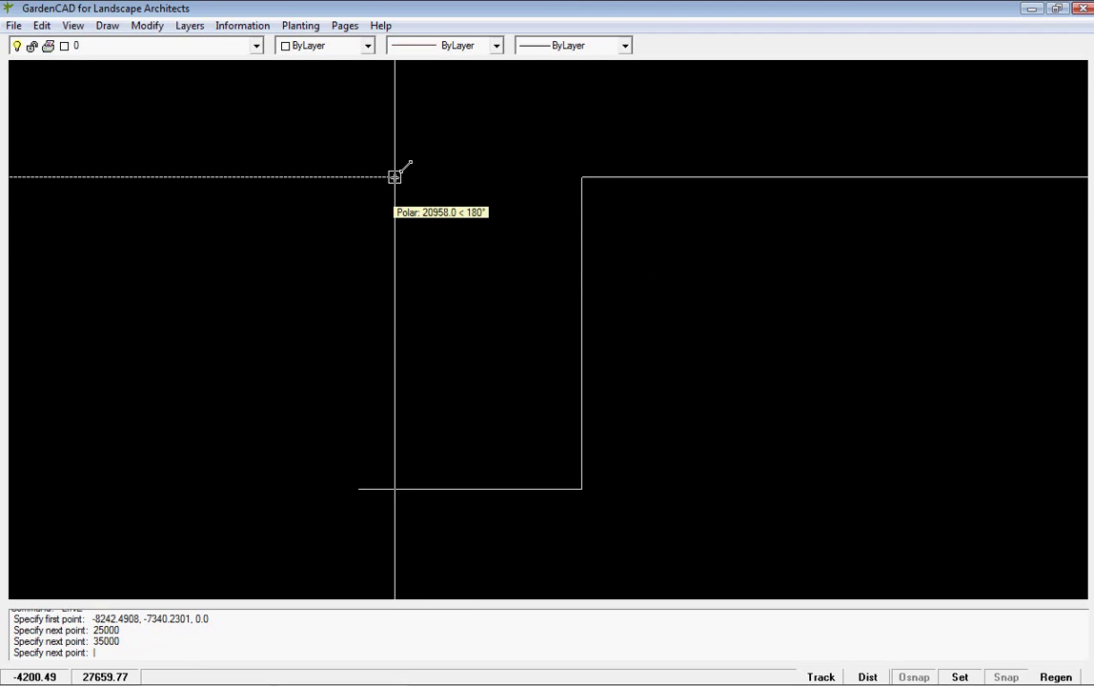
pyautogui.write('25000')
pyautogui.press('Return')
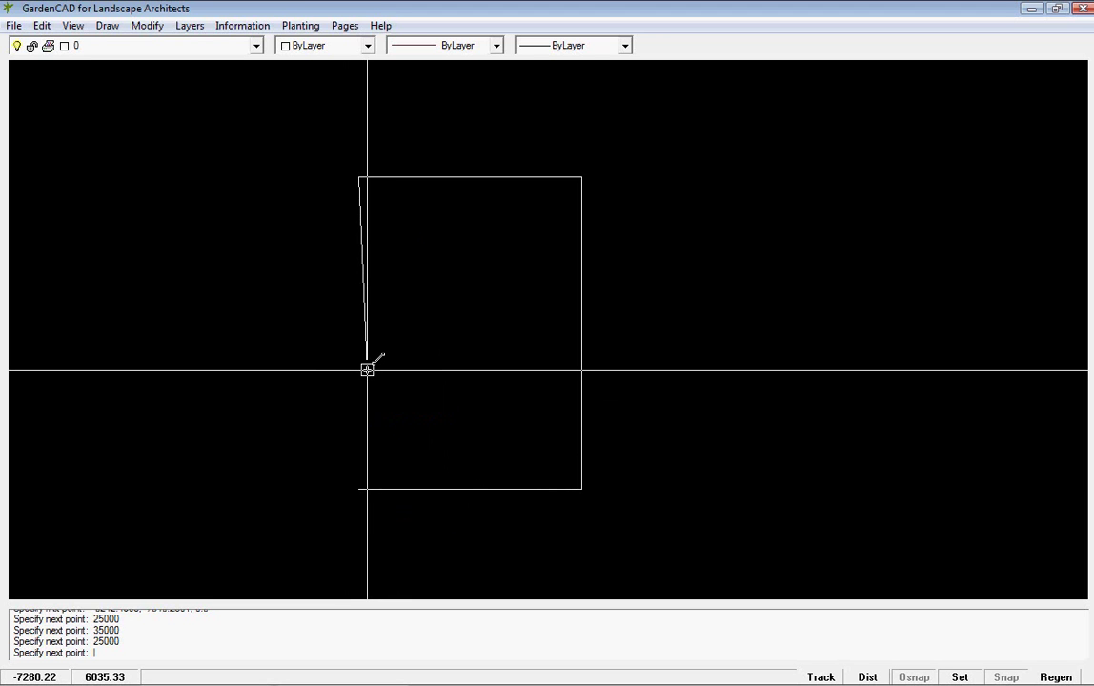
pyautogui.write('35000')
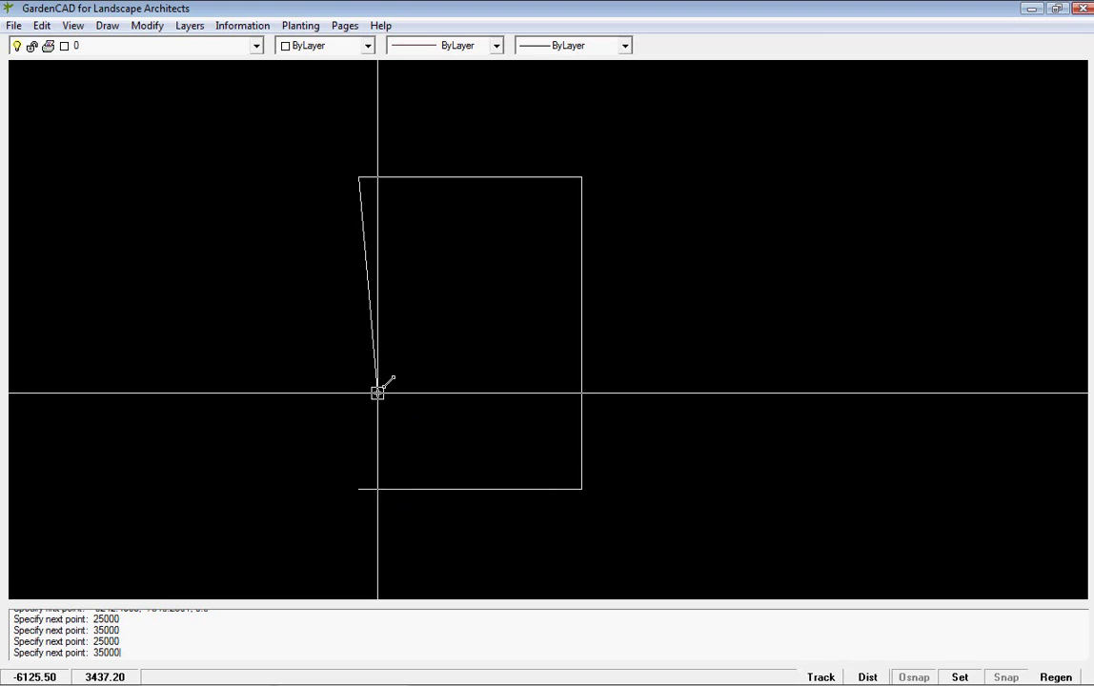
pyautogui.press('Return')
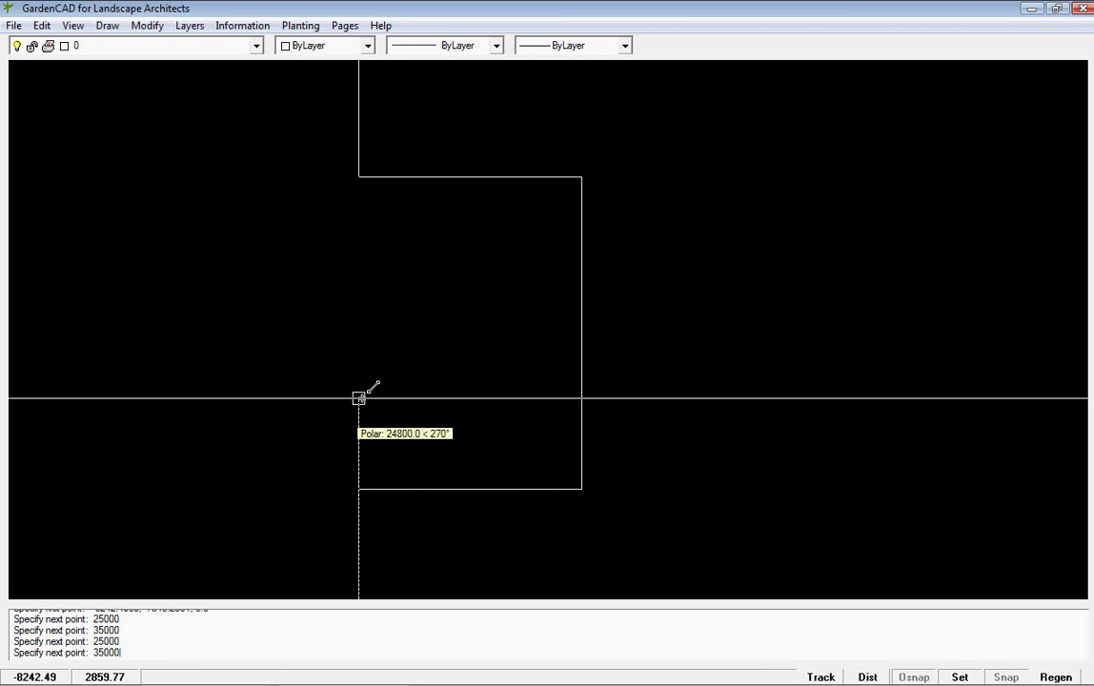
pyautogui.write('35000')
pyautogui.press('Return')
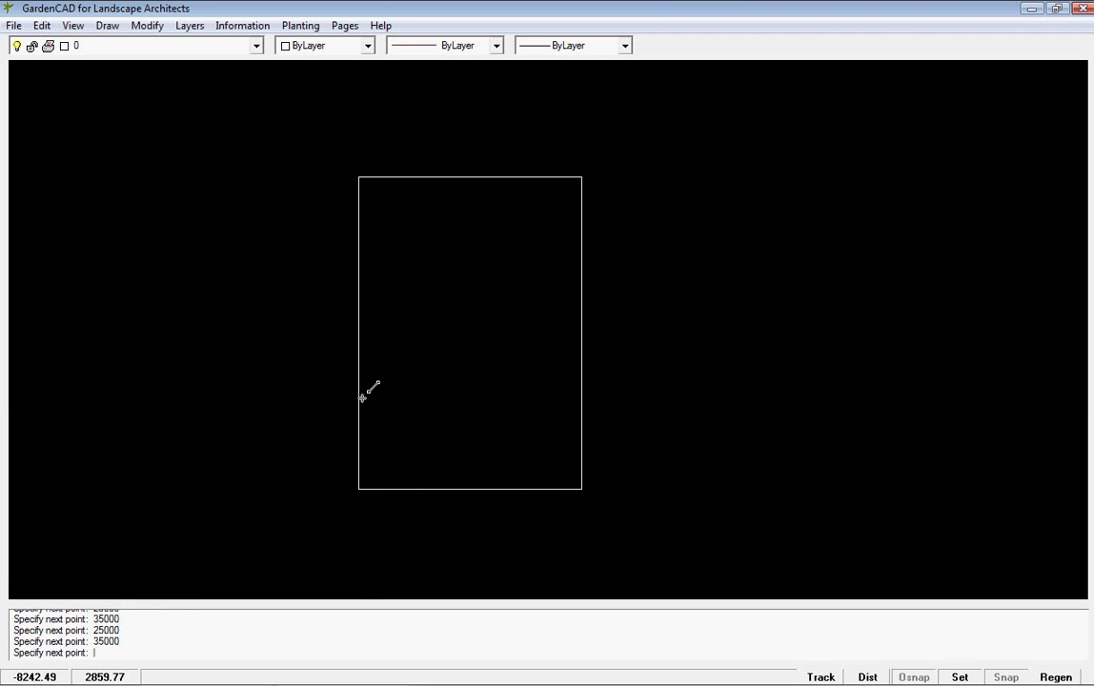
pyautogui.press('Return')
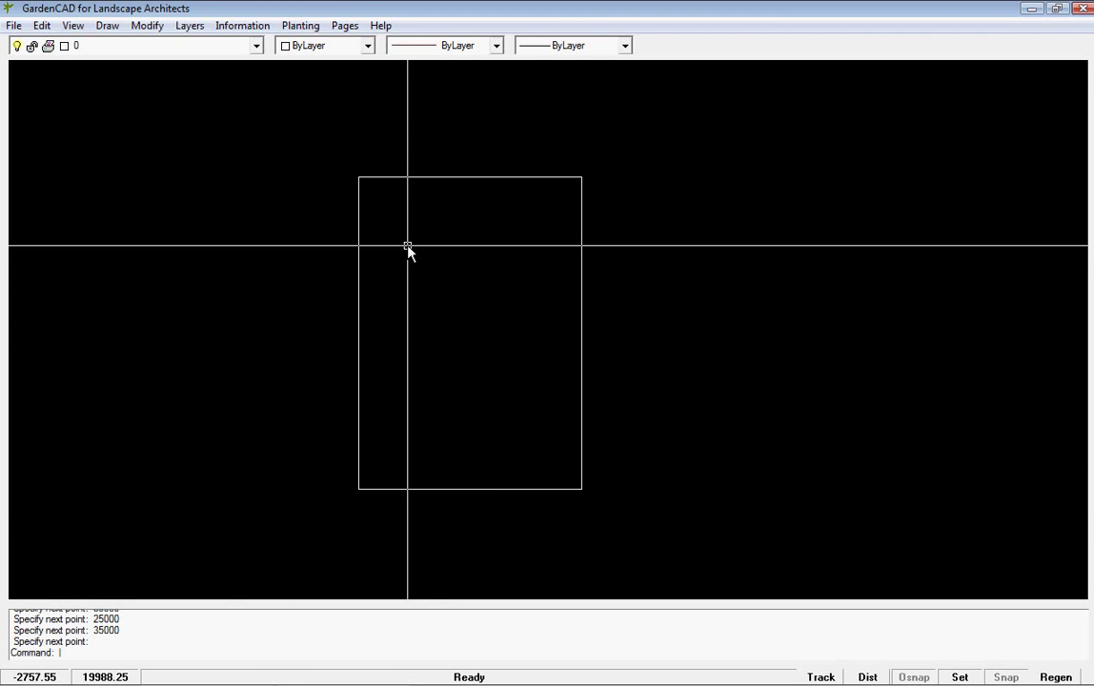
# Step: Start a new line inside the boundary and draw the 8500 and 7000 footprint edges
pyautogui.scroll(1, 452, 343)
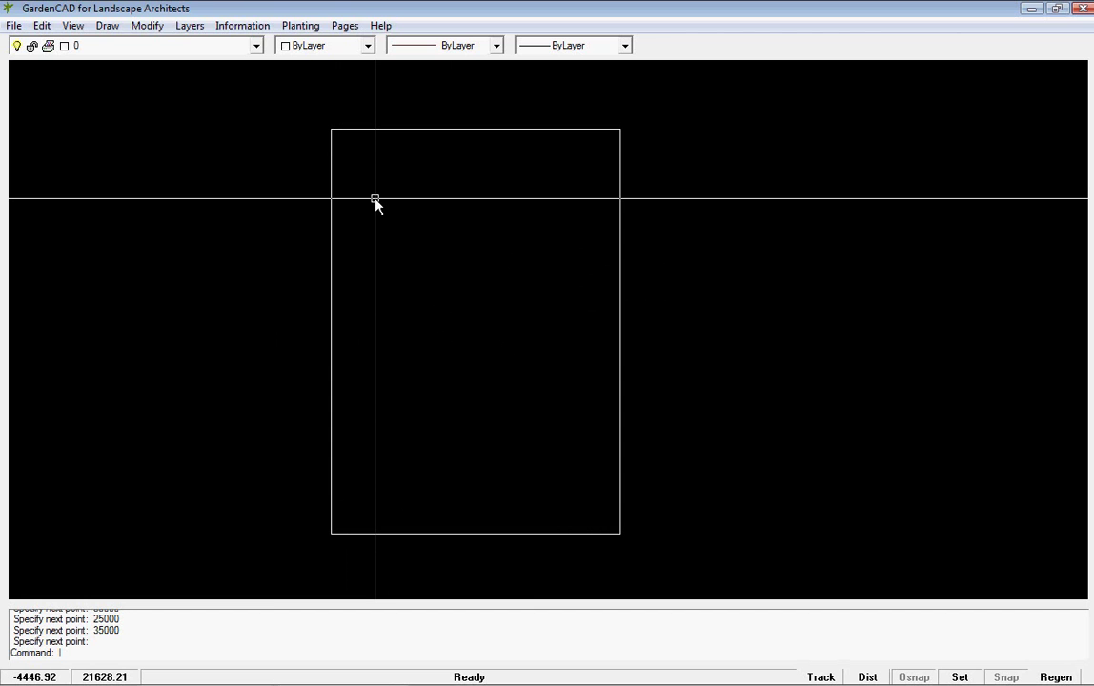
pyautogui.write('L')
pyautogui.press('Return')
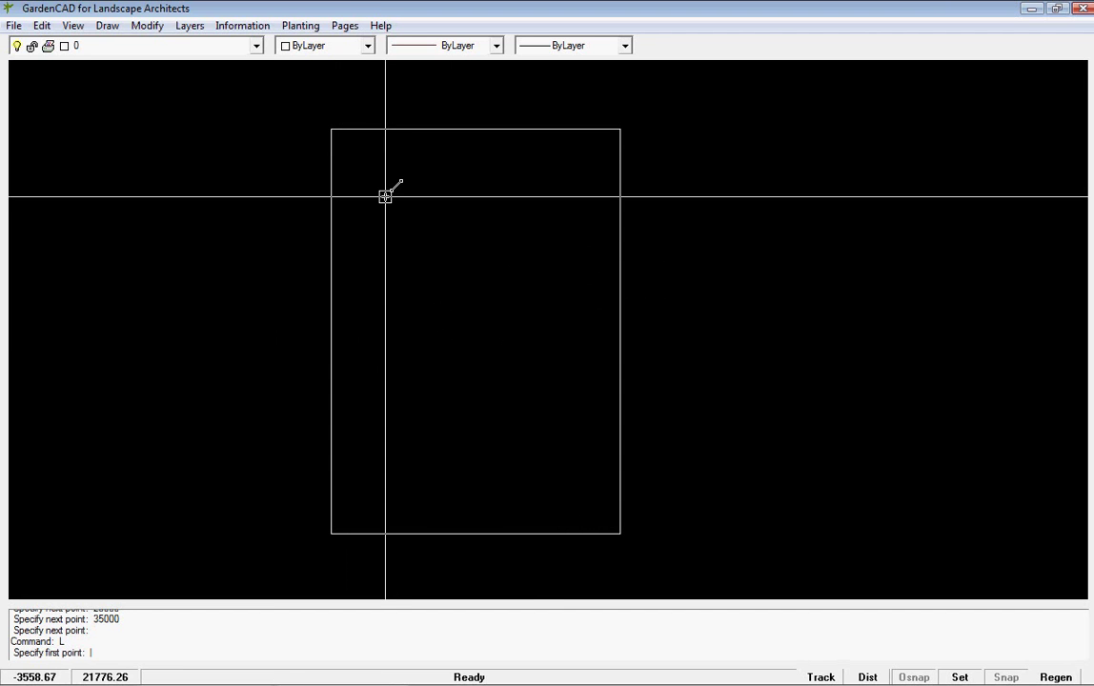
pyautogui.click(380, 196)
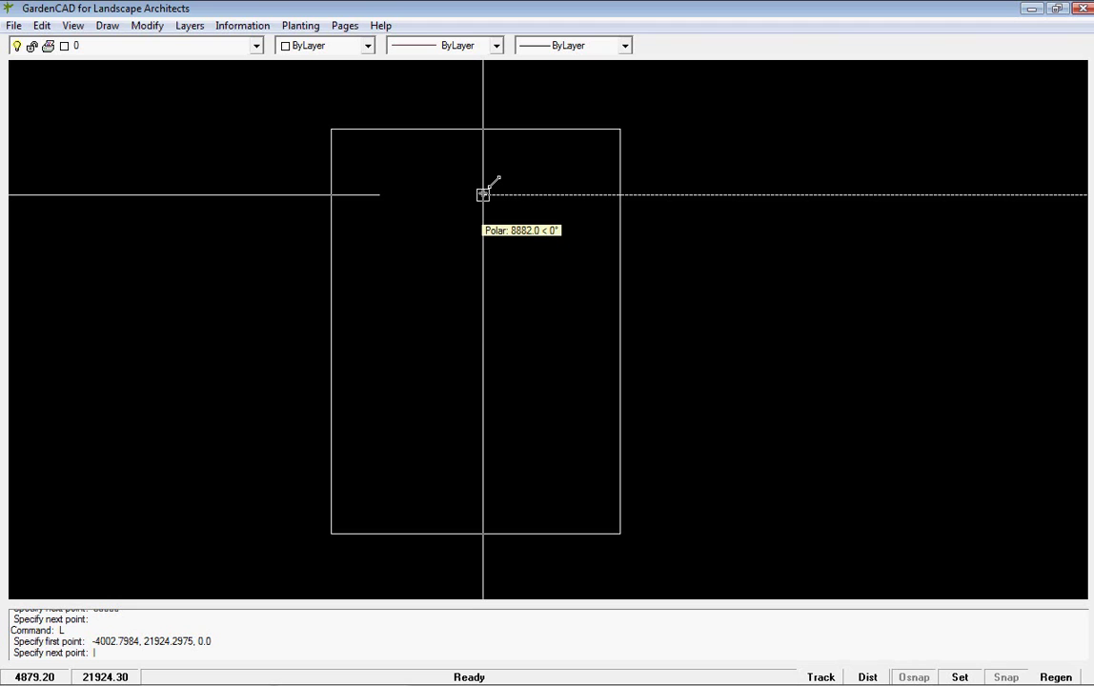
pyautogui.write('8500')
pyautogui.press('Return')
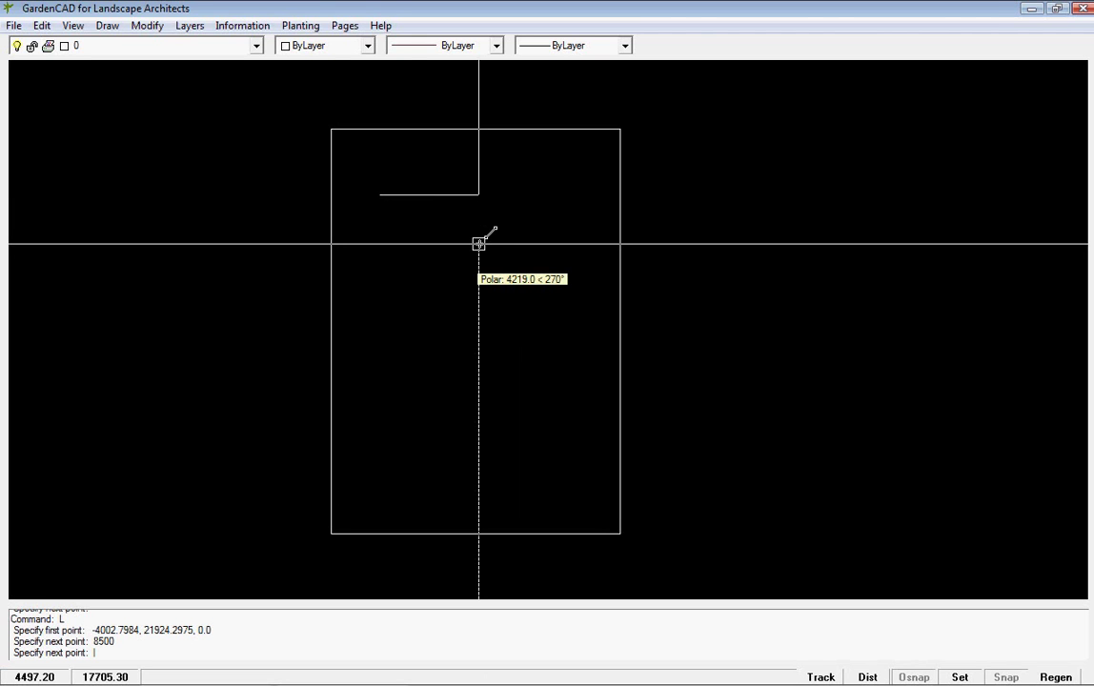
pyautogui.write('70000')
pyautogui.press('BackSpace')
pyautogui.press('Return')
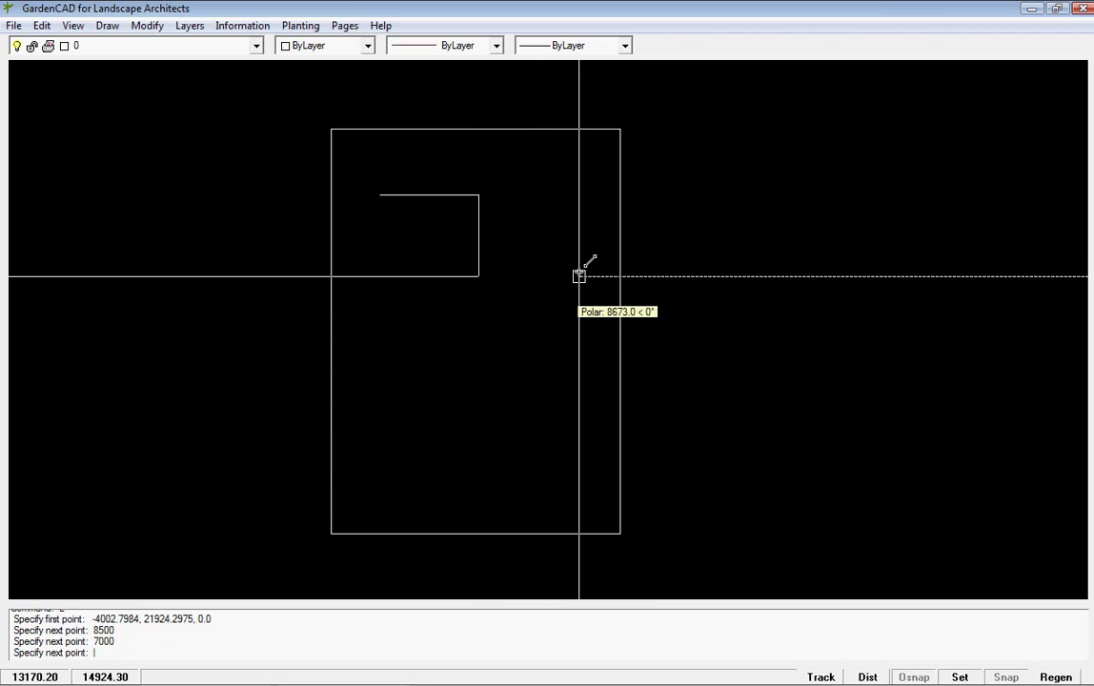
# Step: Add the 8500 and 13450 footprint segments and the bottom edge, then end the line
pyautogui.write('85000')
pyautogui.press('BackSpace')
pyautogui.press('Return')
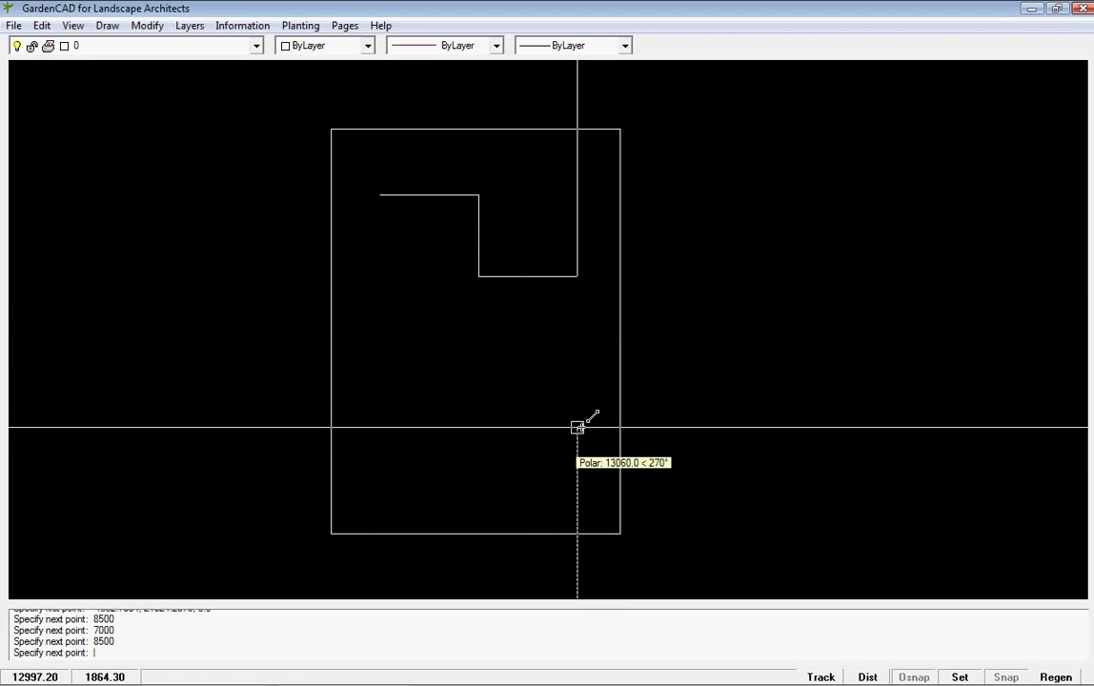
pyautogui.write('13500')
pyautogui.press('BackSpace')
pyautogui.press('BackSpace')
pyautogui.write('45')
pyautogui.press('BackSpace')
pyautogui.press('BackSpace')
pyautogui.press('BackSpace')
pyautogui.write('450')
pyautogui.press('Return')
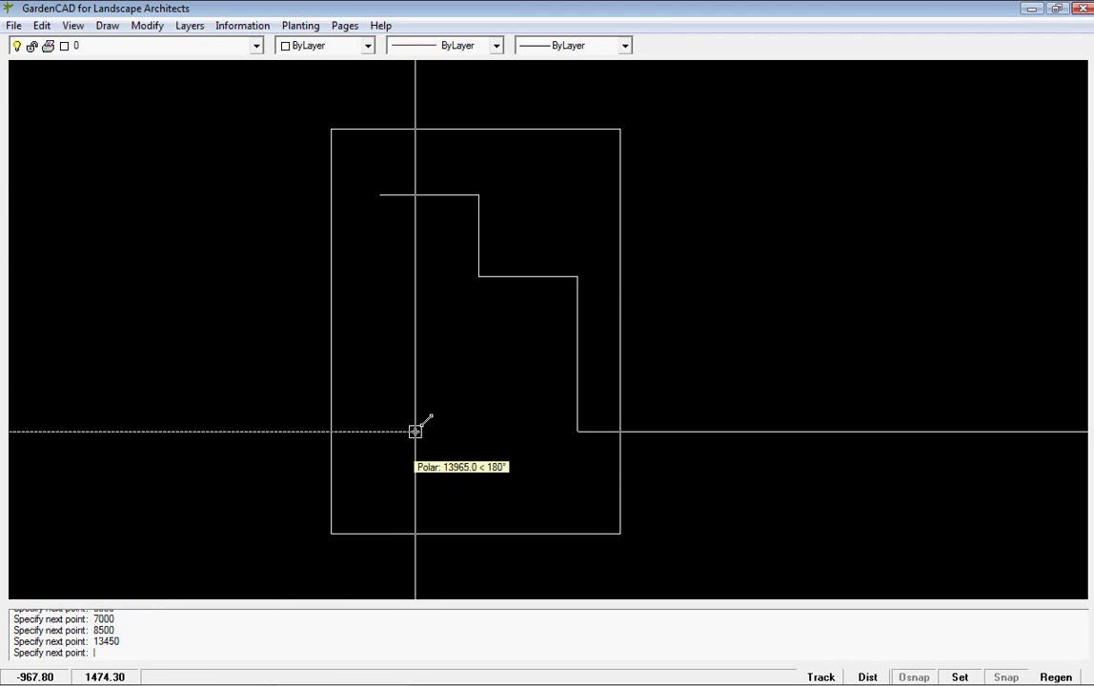
pyautogui.click(353, 431)
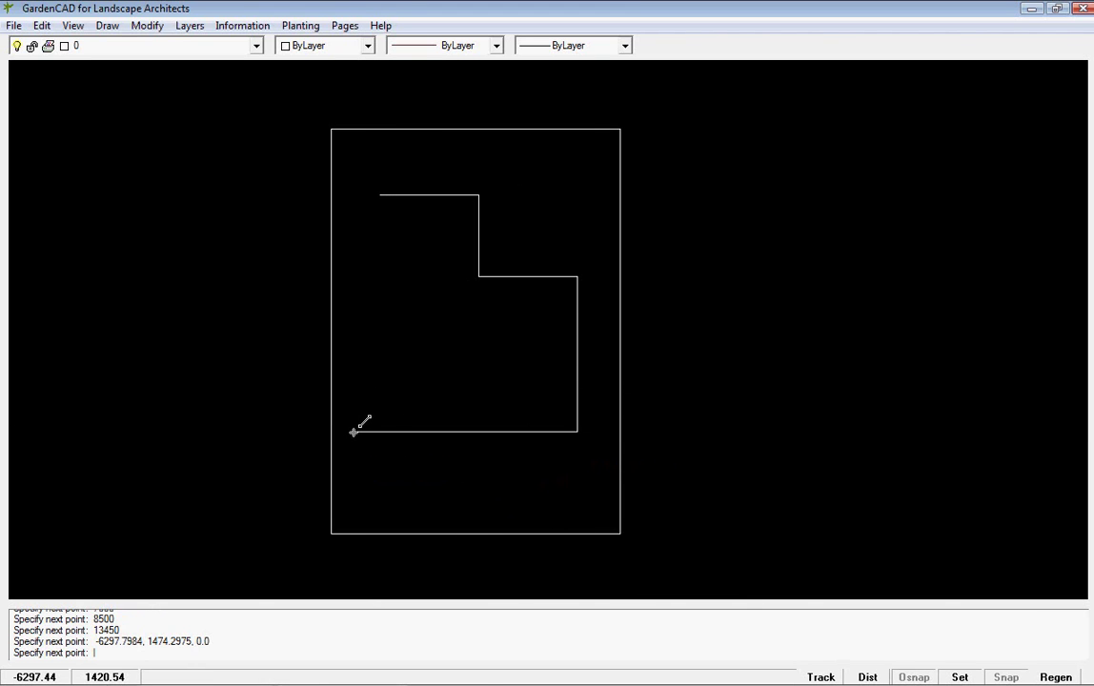
pyautogui.press('Return')
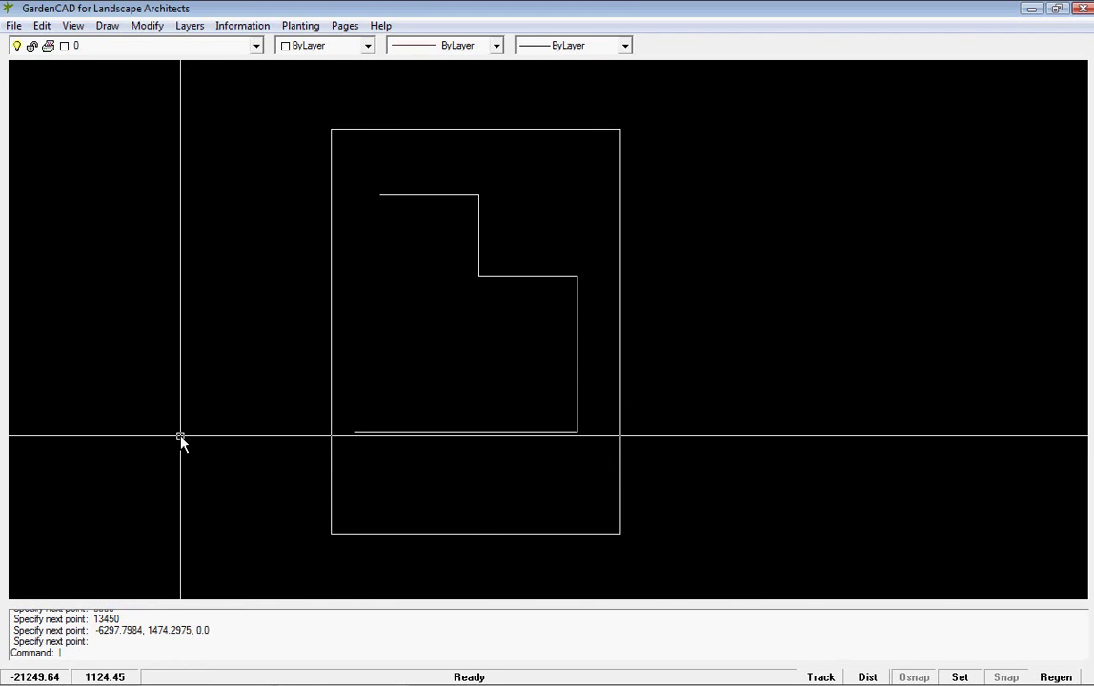
# Step: Start a new line and turn on object snapping with Endpoint snap enabled
pyautogui.write('L')
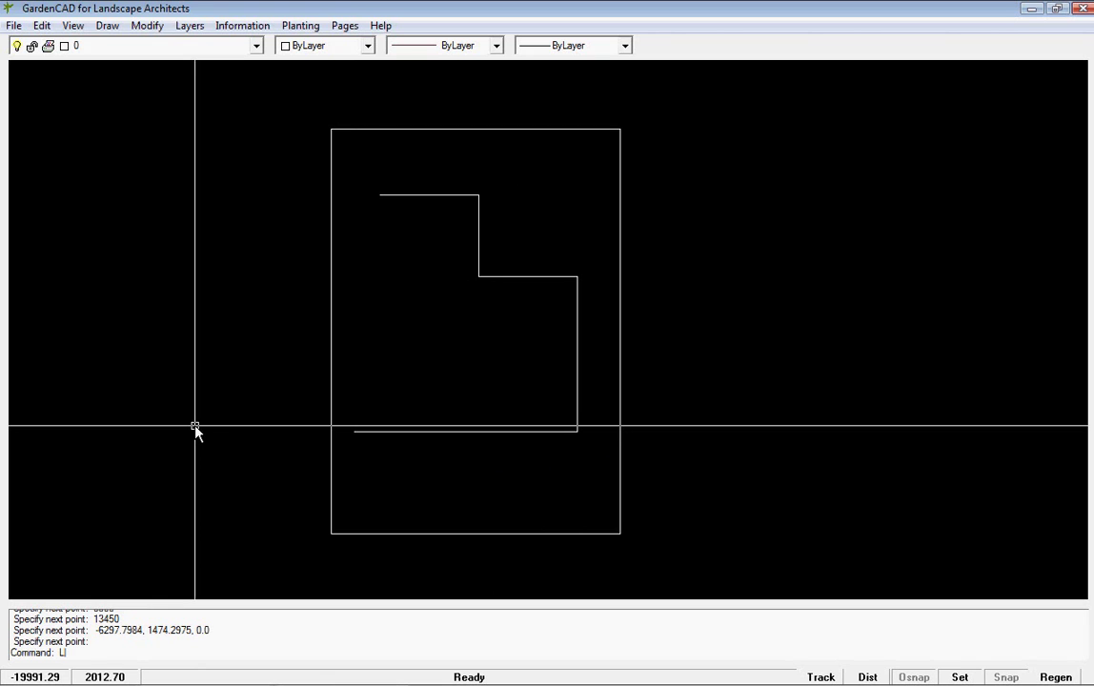
pyautogui.press('Return')
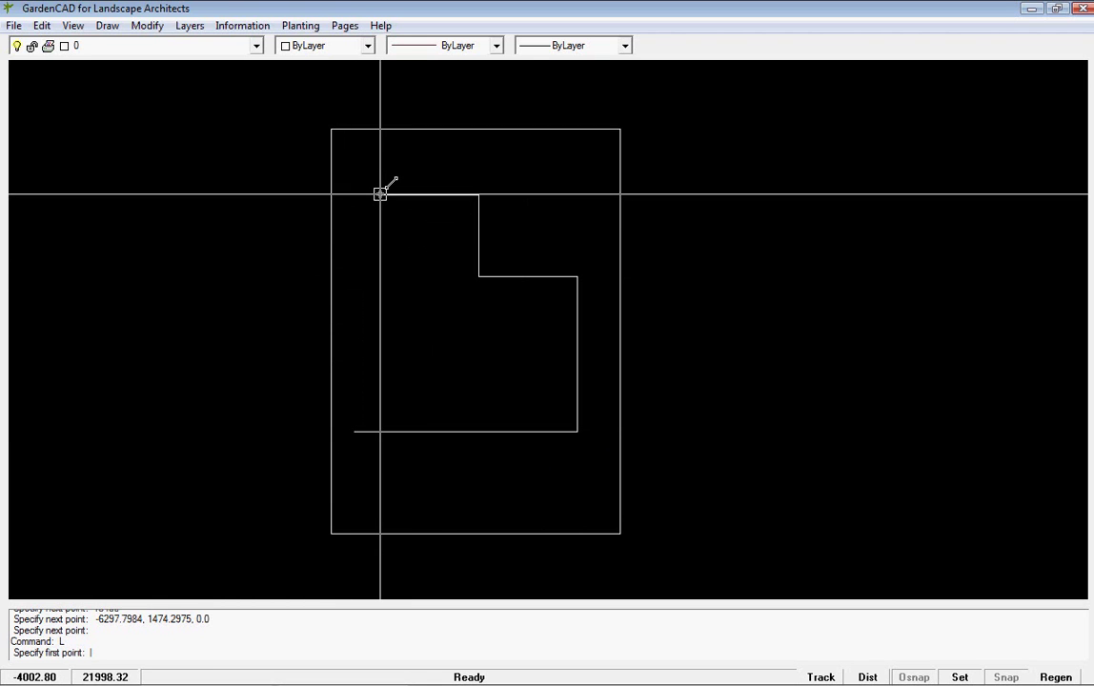
pyautogui.click(912, 677)
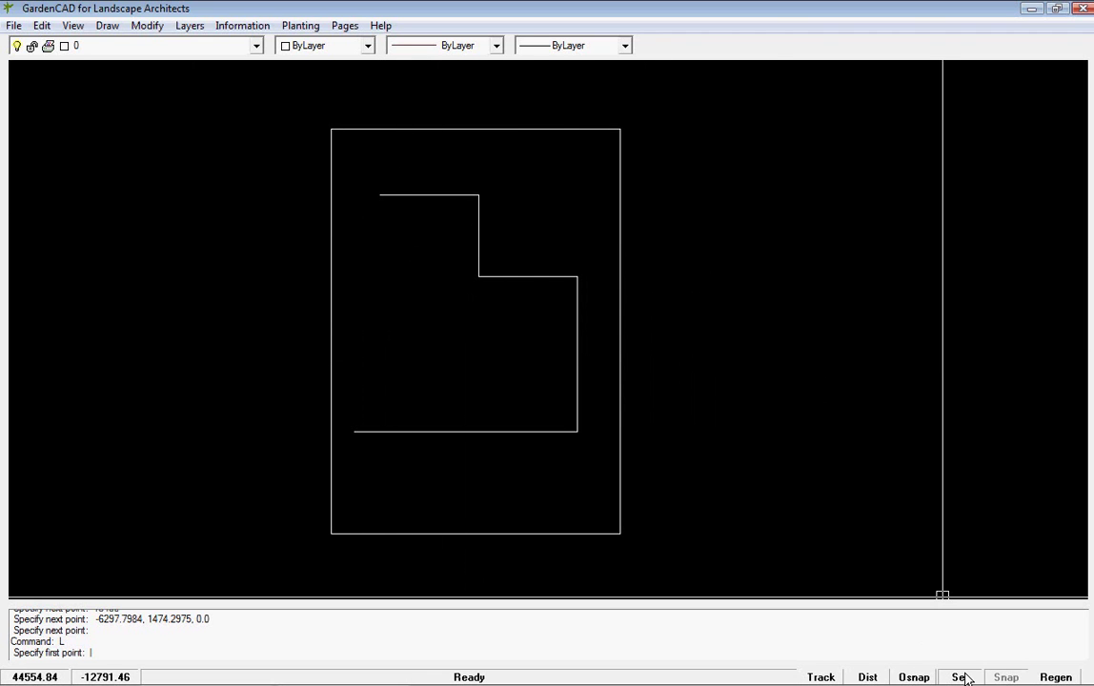
pyautogui.moveTo(962, 683)
pyautogui.hotkey('ctrl', 'd')
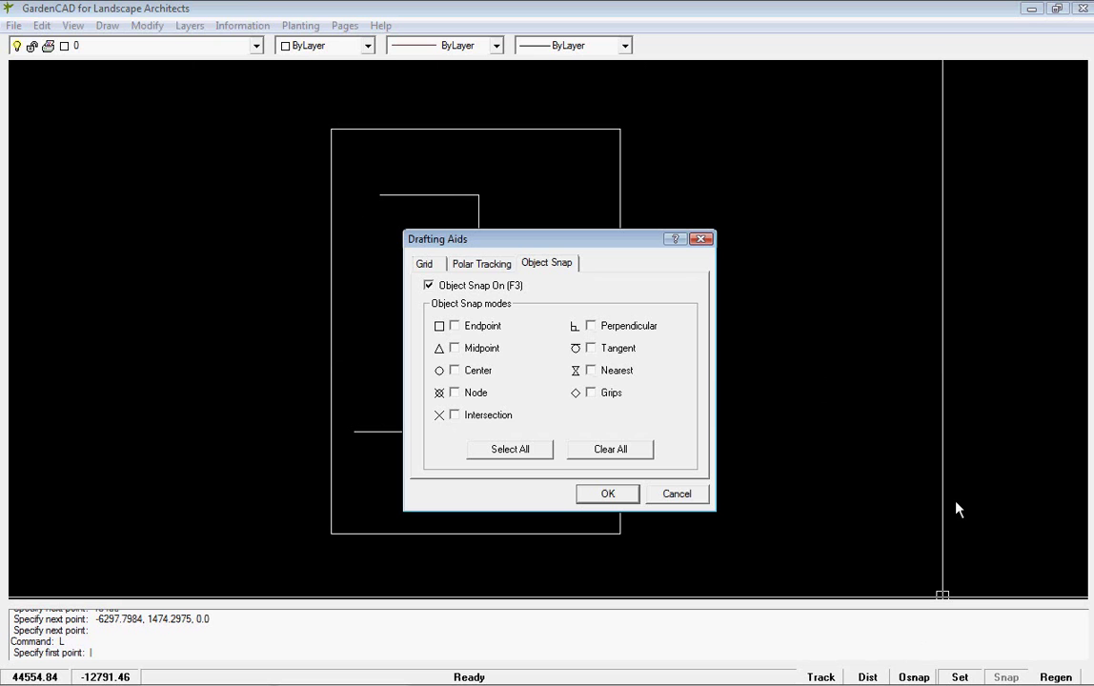
pyautogui.click(455, 326)
pyautogui.click(606, 497)
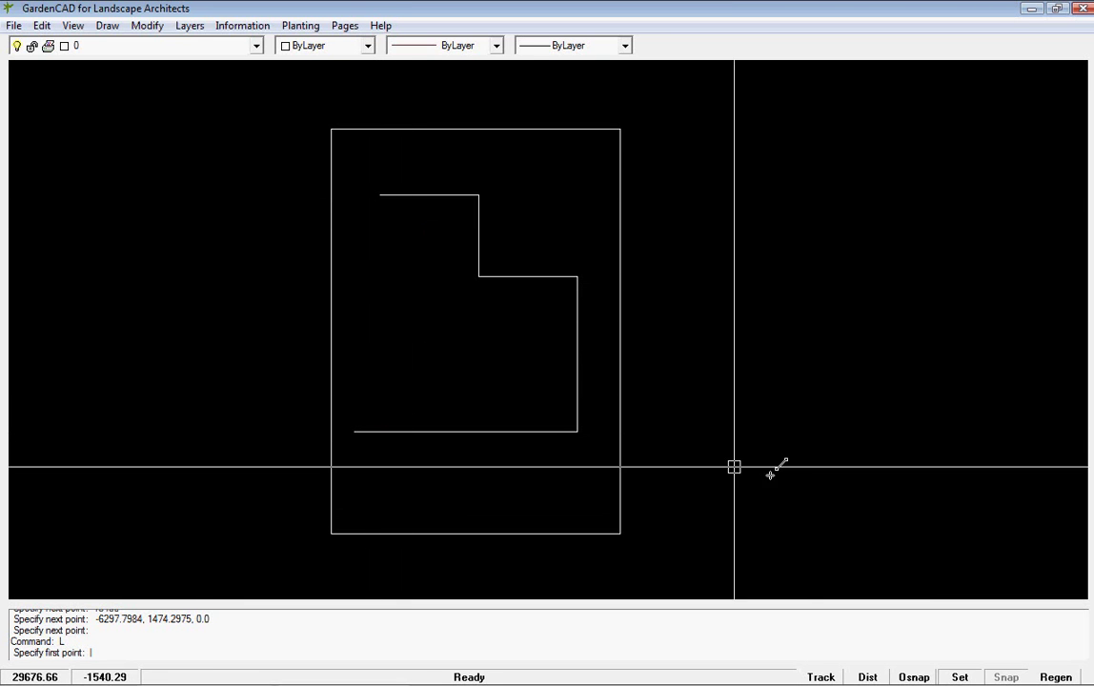
# Step: Change the object snap from Endpoint to Perpendicular
pyautogui.click(961, 677)
pyautogui.click(455, 326)
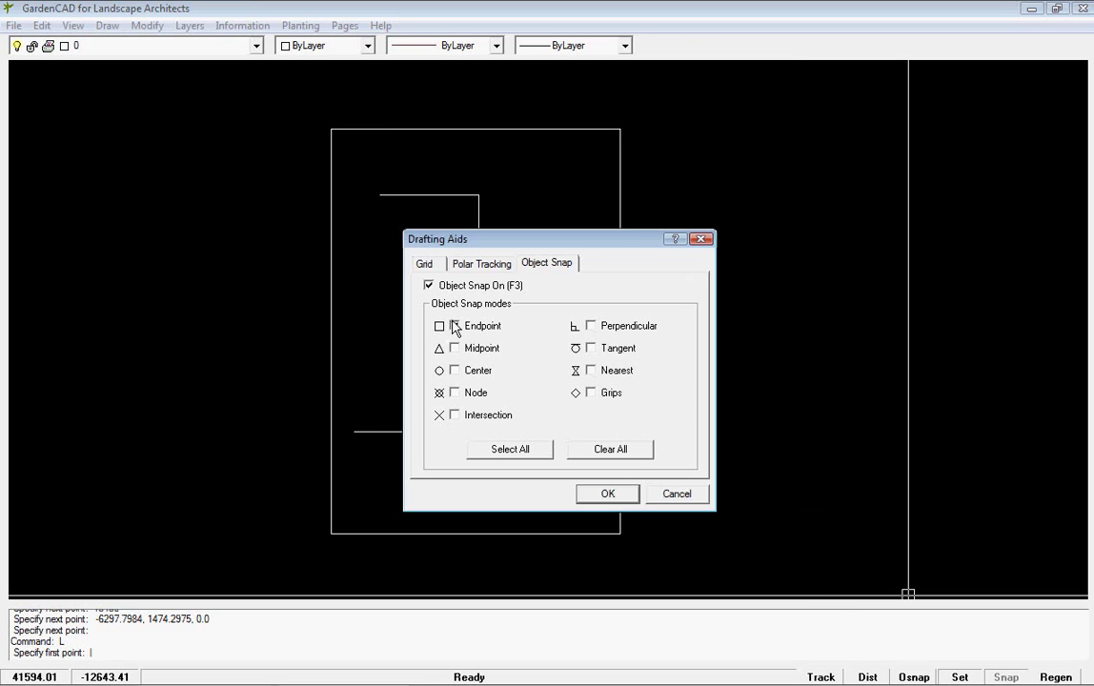
pyautogui.click(590, 326)
pyautogui.click(610, 496)
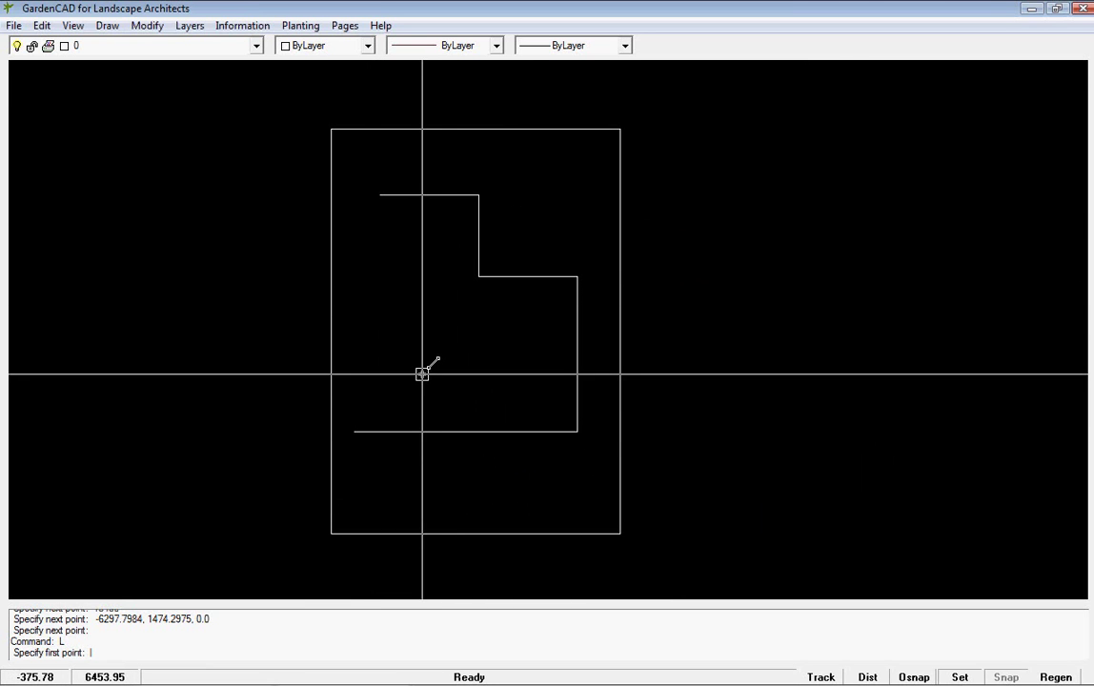
# Step: Restart the line and re-enable Endpoint snap alongside Perpendicular
pyautogui.press('Escape')
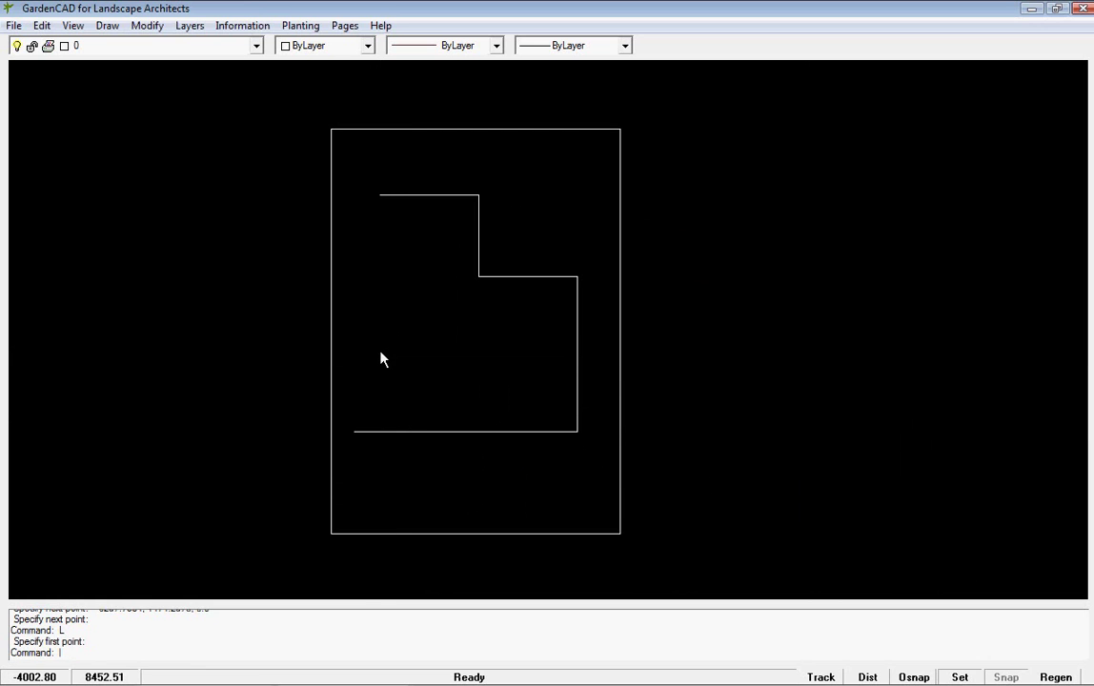
pyautogui.write('L')
pyautogui.press('Return')
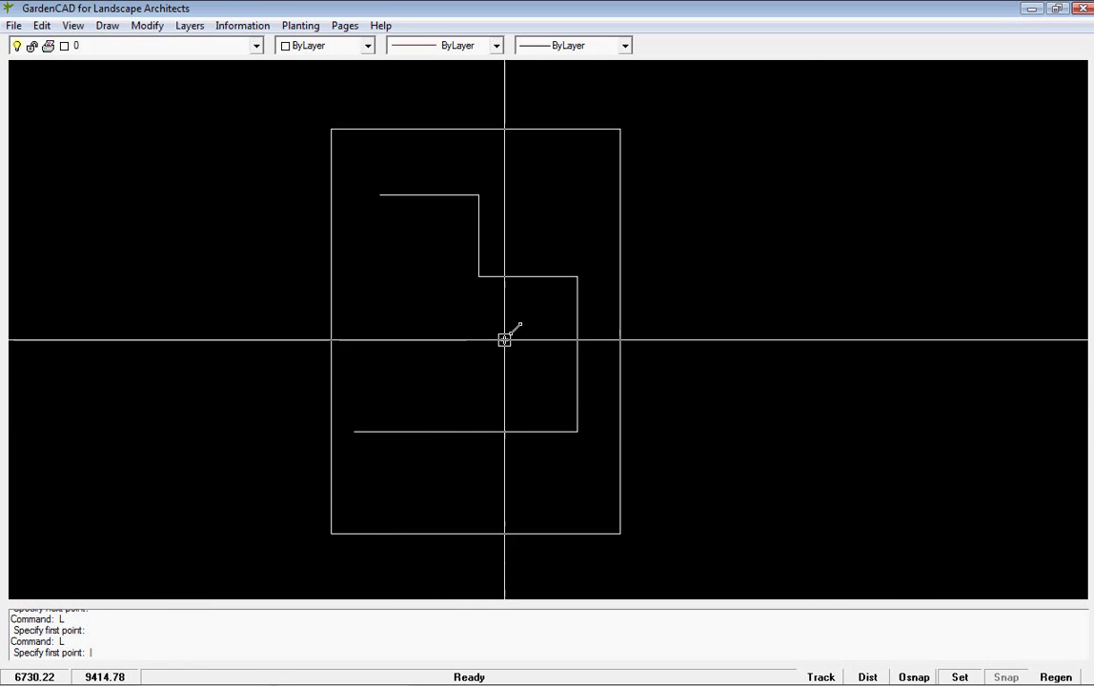
pyautogui.click(962, 676)
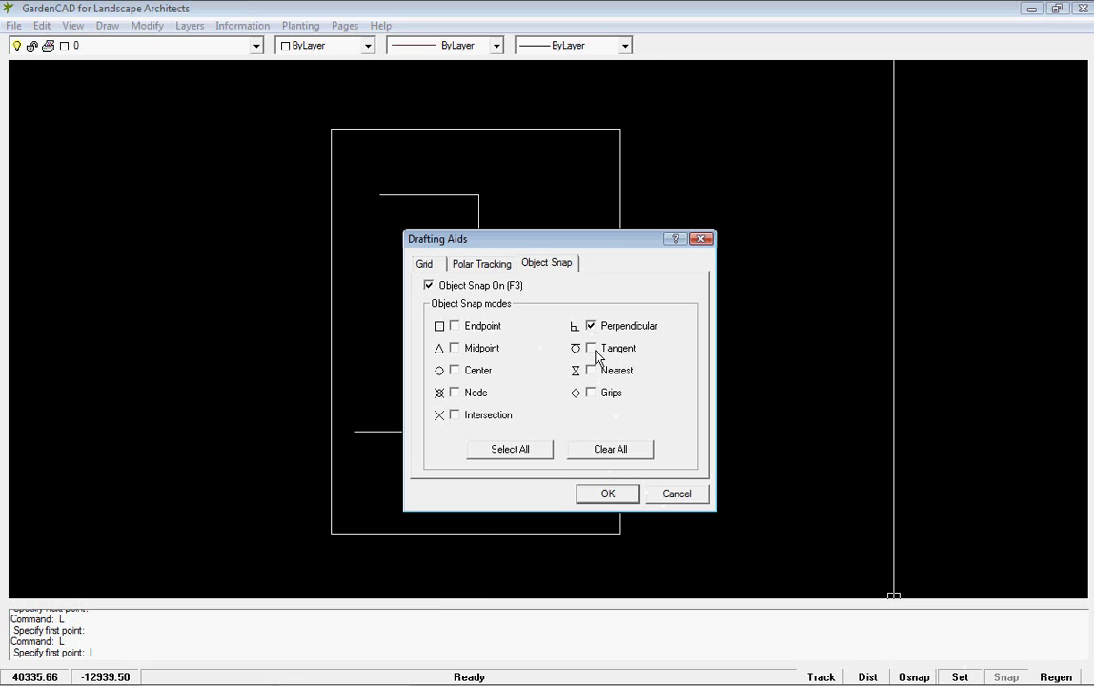
pyautogui.click(454, 326)
pyautogui.click(608, 496)
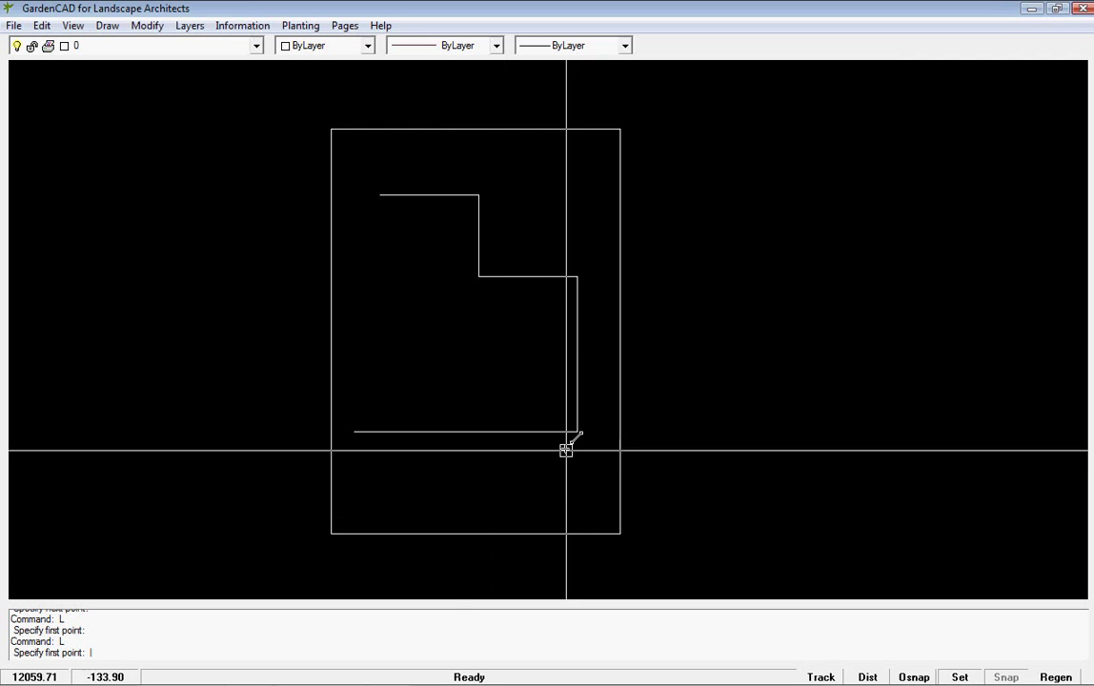
# Step: Draw the vertical left wall from the footprint's top-left corner down to its bottom edge
pyautogui.click(386, 194)
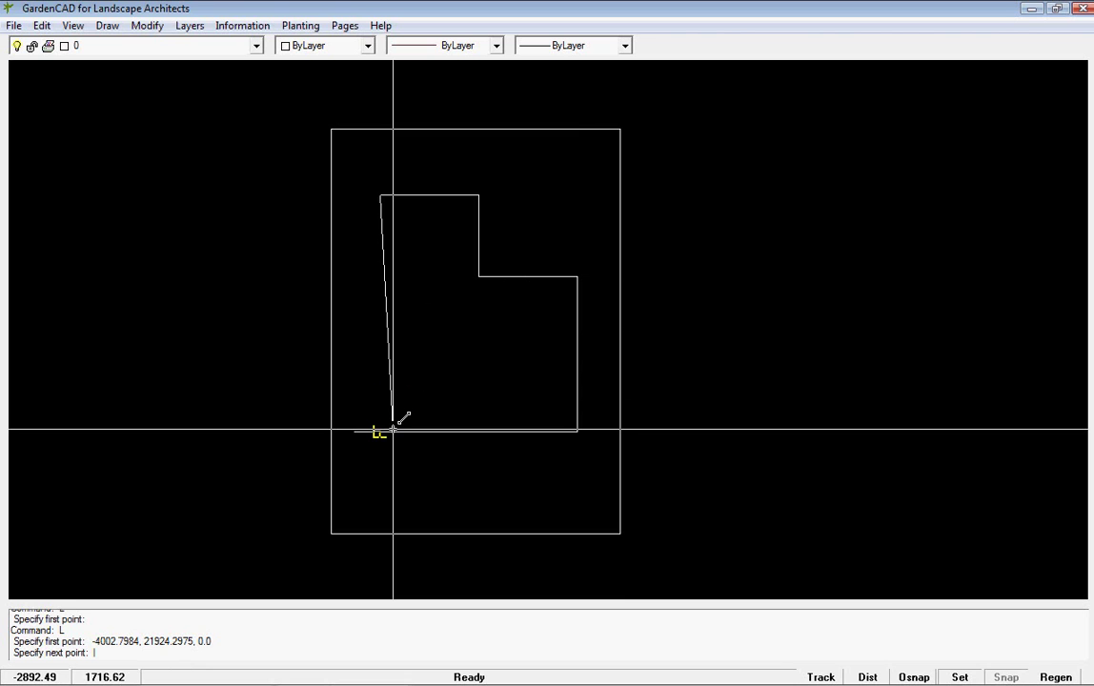
pyautogui.click(393, 430)
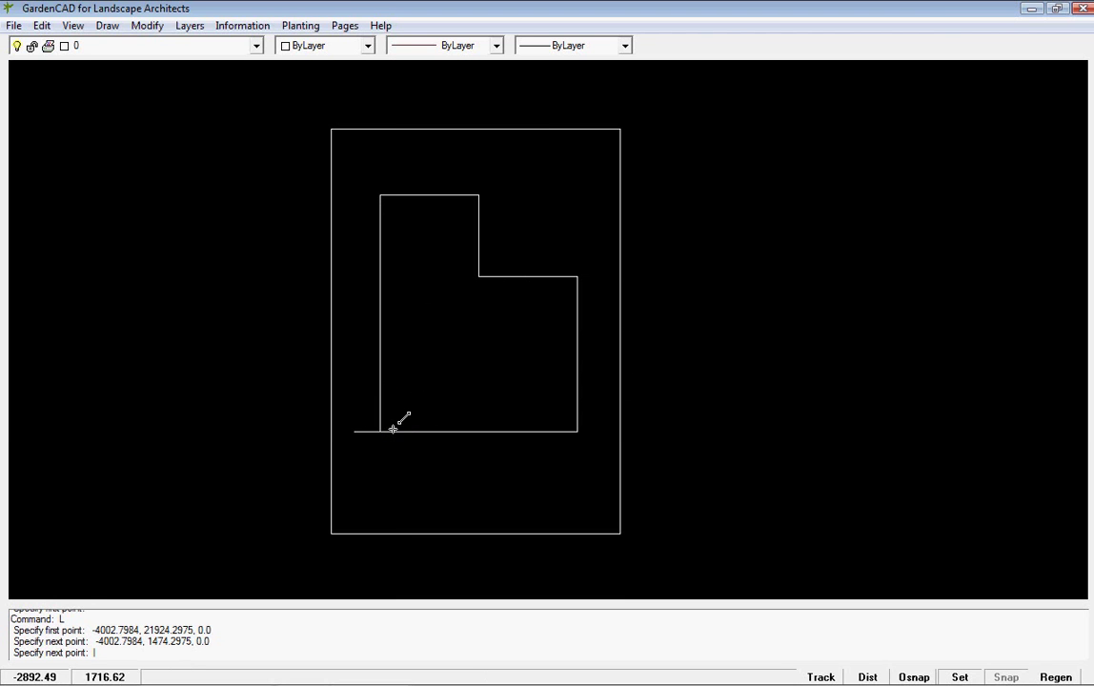
pyautogui.press('Return')
# Step: Trim the bottom line's stub left of the new wall, using the wall as cutting edge
pyautogui.scroll(3, 386, 476)
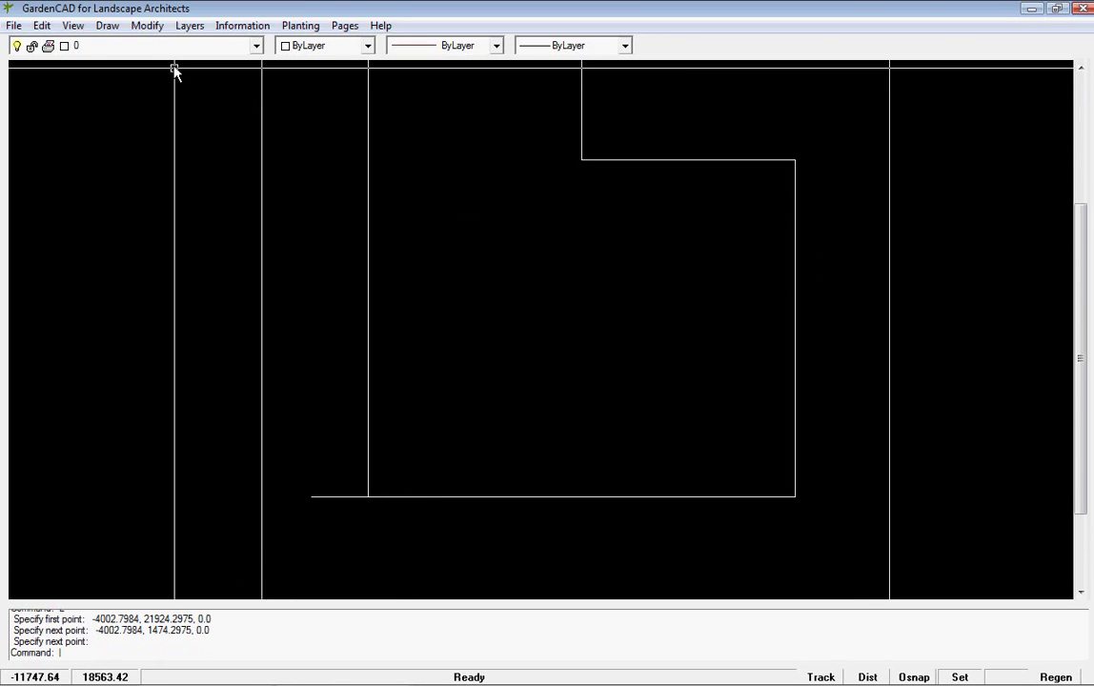
pyautogui.click(147, 26)
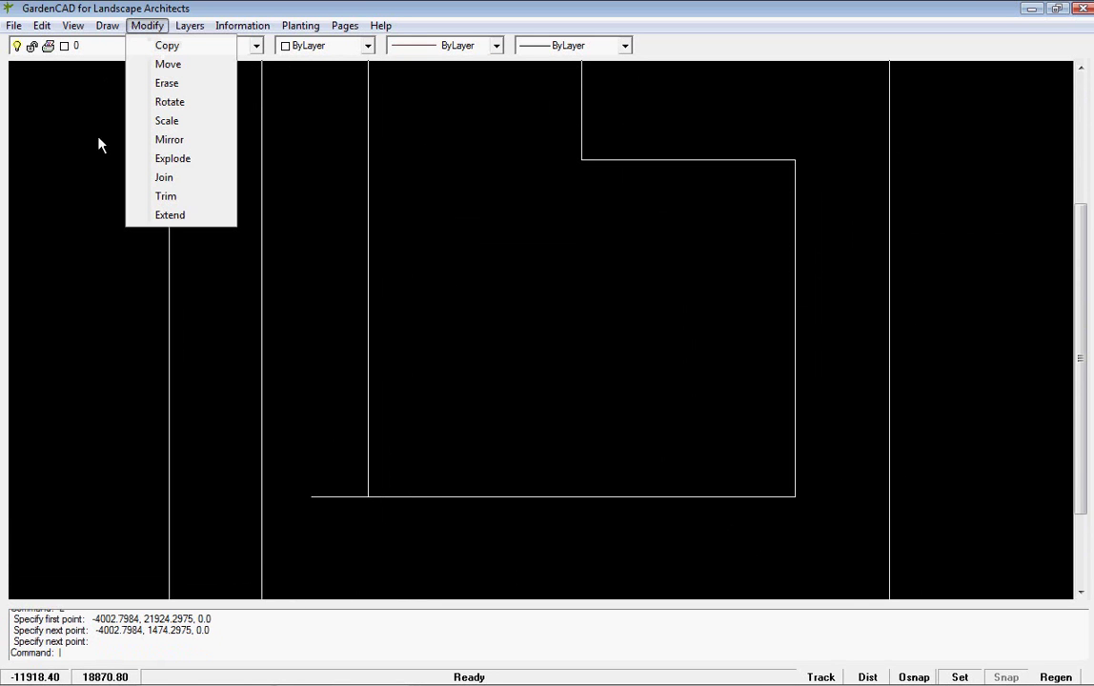
pyautogui.click(166, 196)
pyautogui.click(367, 391)
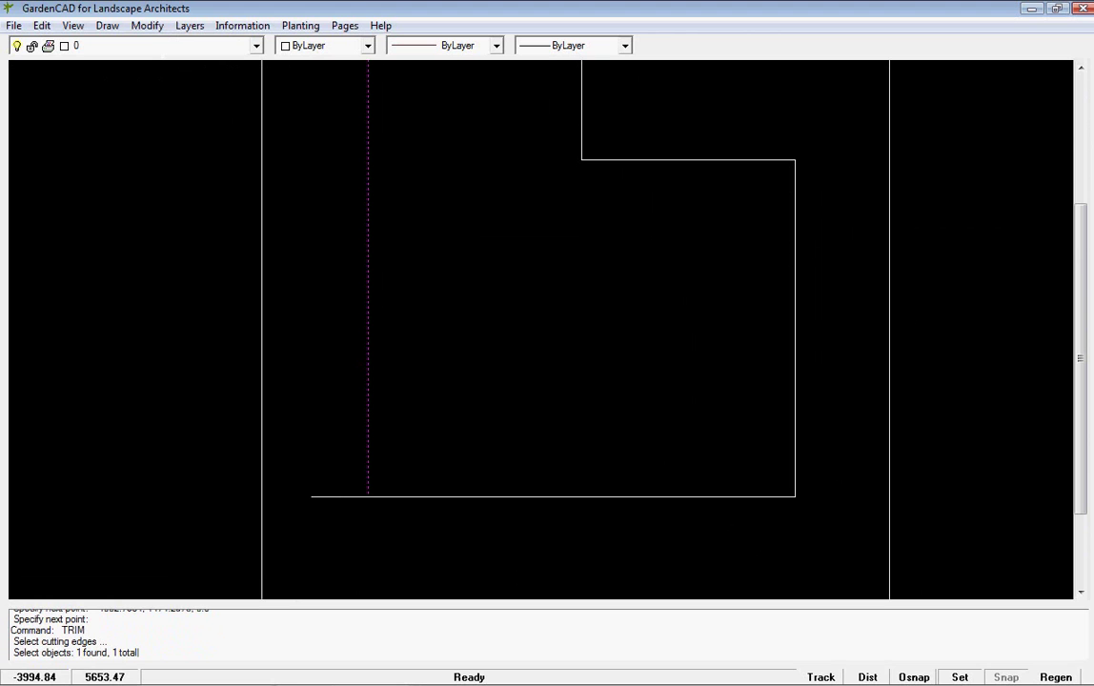
pyautogui.press('Return')
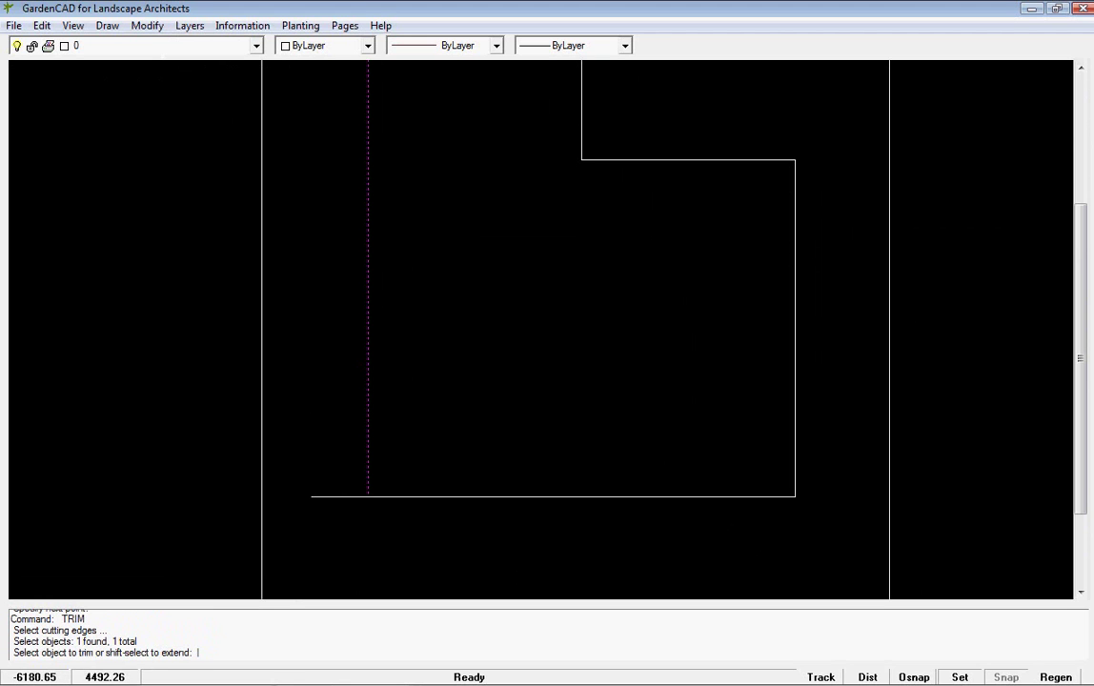
pyautogui.click(337, 496)
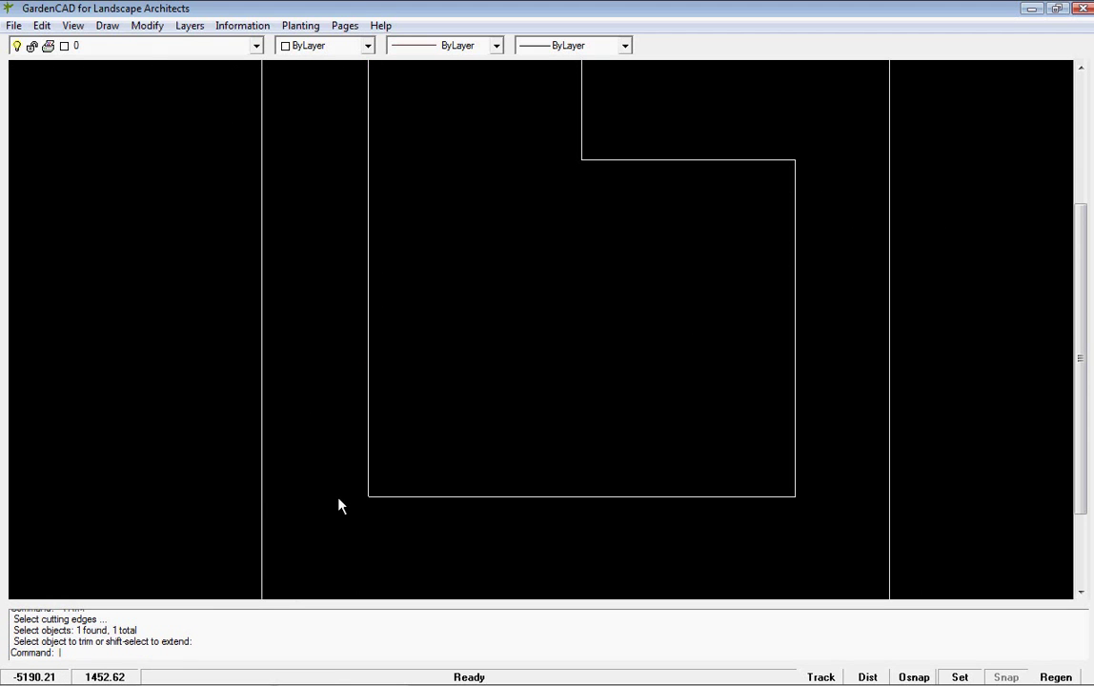
pyautogui.scroll(-3, 510, 396)
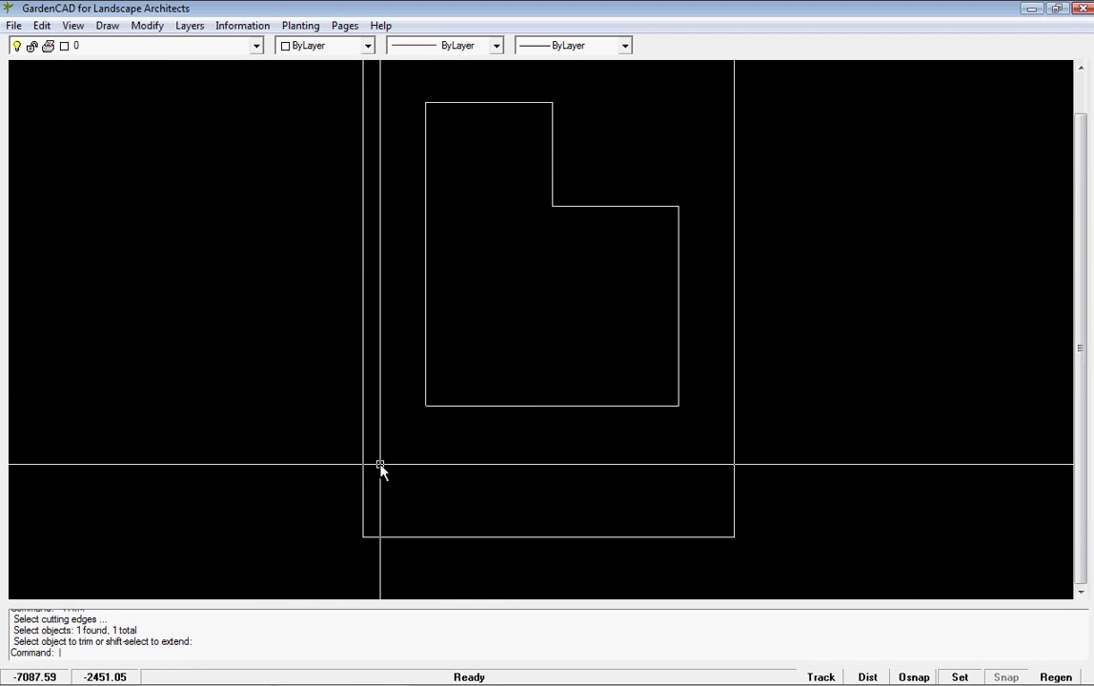